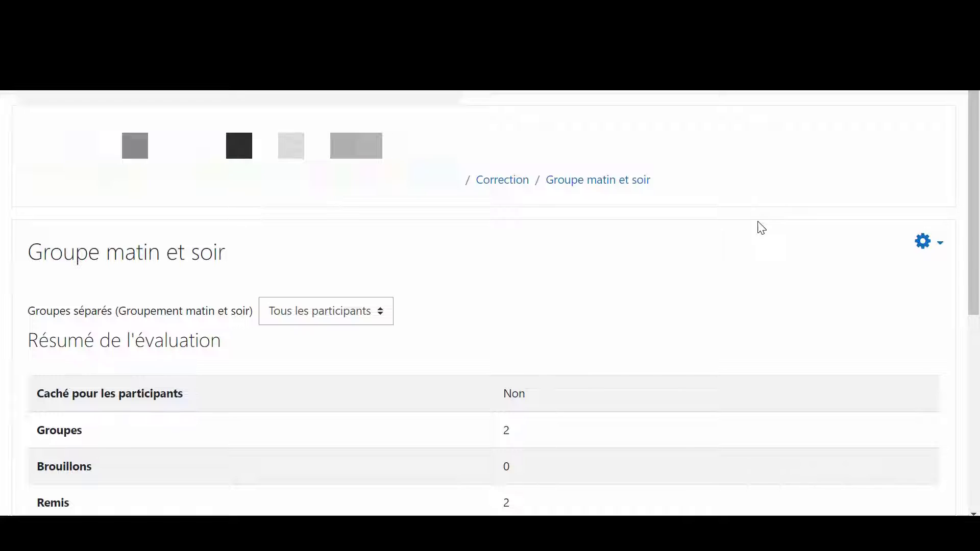
Review the Utiliser les flux d'évaluation option in the assignment's Note settings and return to the assignment page
click(923, 242)
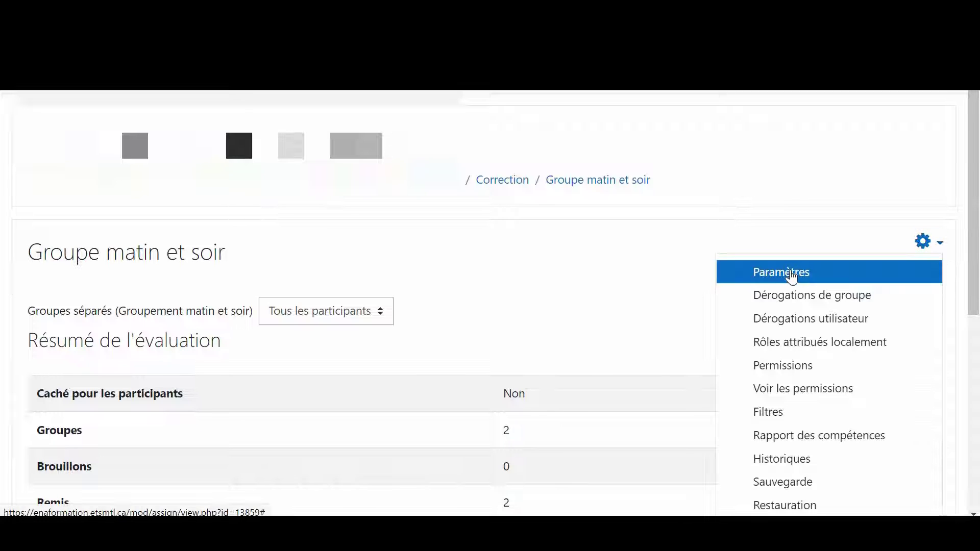
key(Escape)
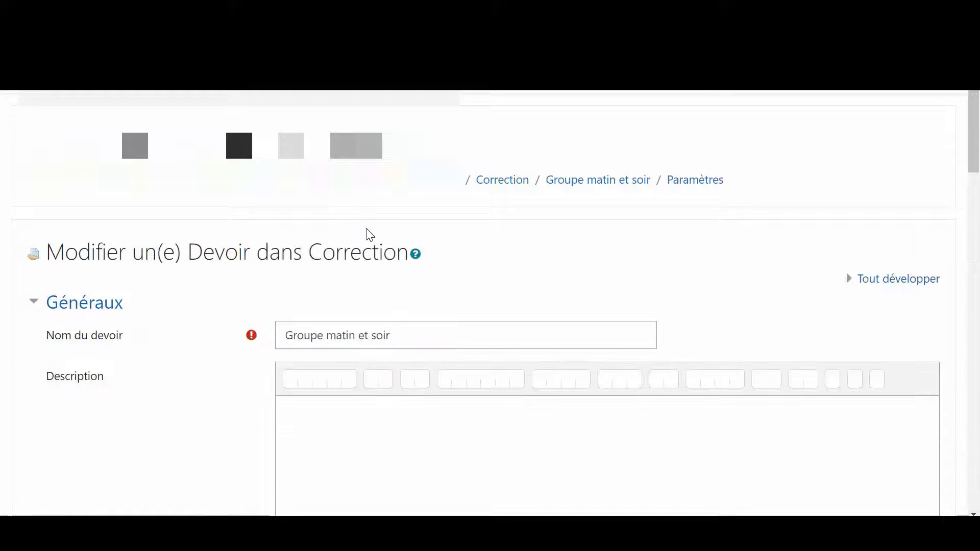
scroll(372, 240, down, 15)
scroll(375, 240, down, 3)
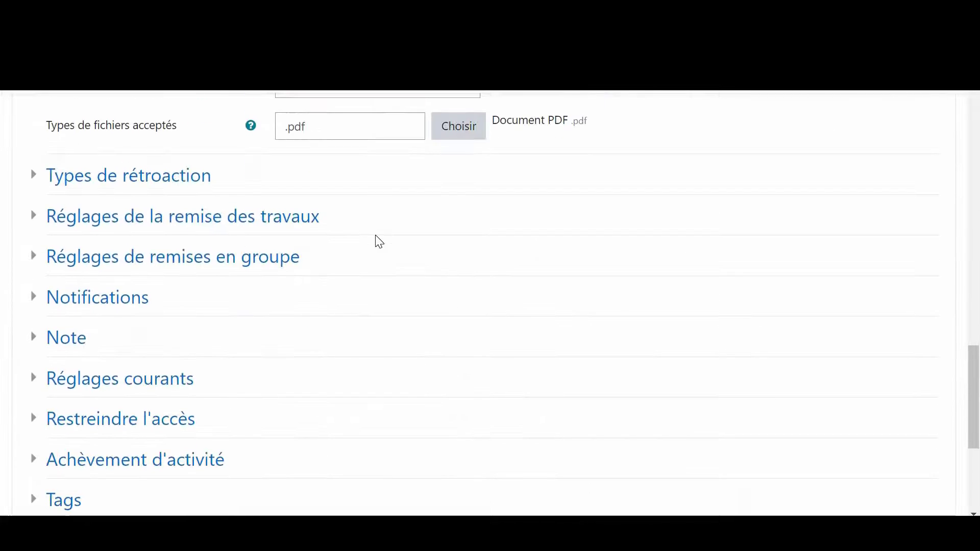
click(69, 337)
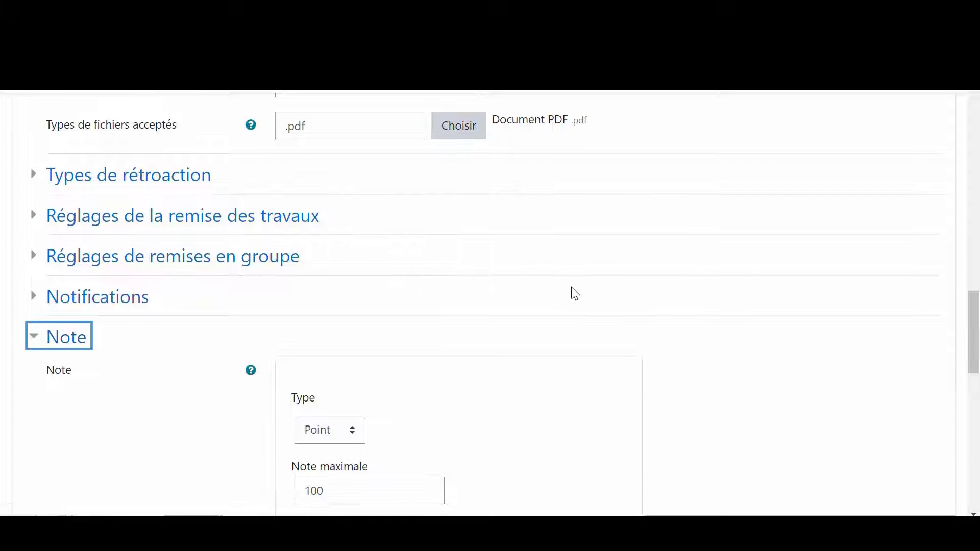
scroll(511, 378, down, 5)
scroll(383, 411, down, 3)
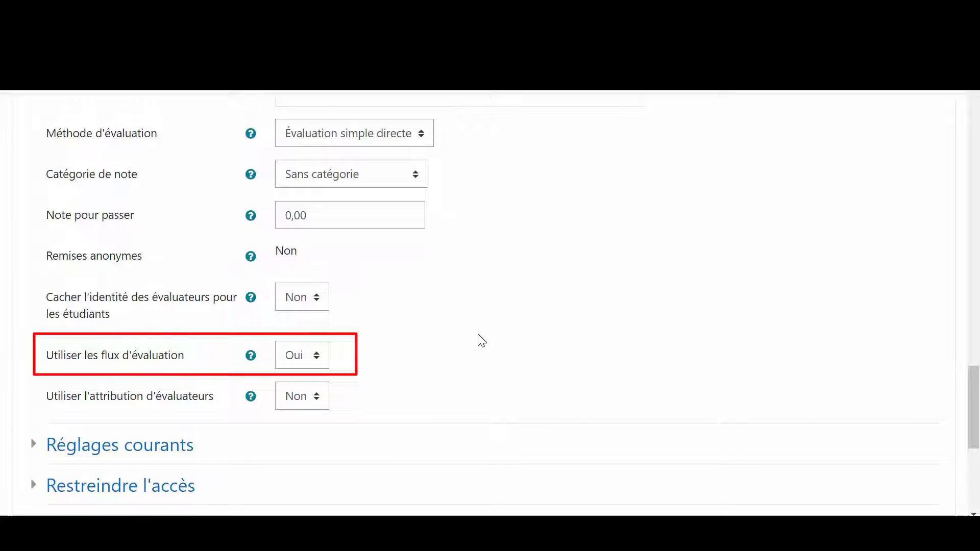
scroll(549, 312, down, 6)
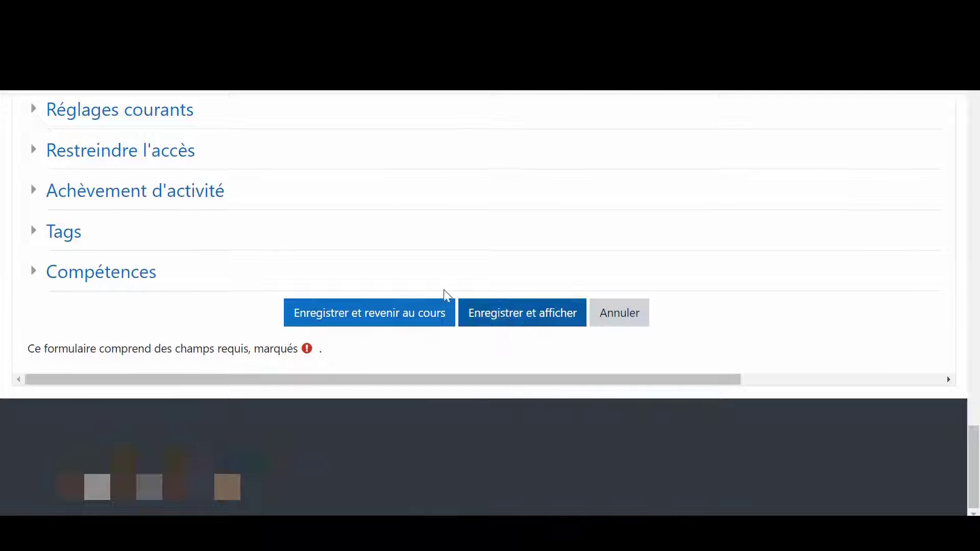
scroll(595, 269, down, 5)
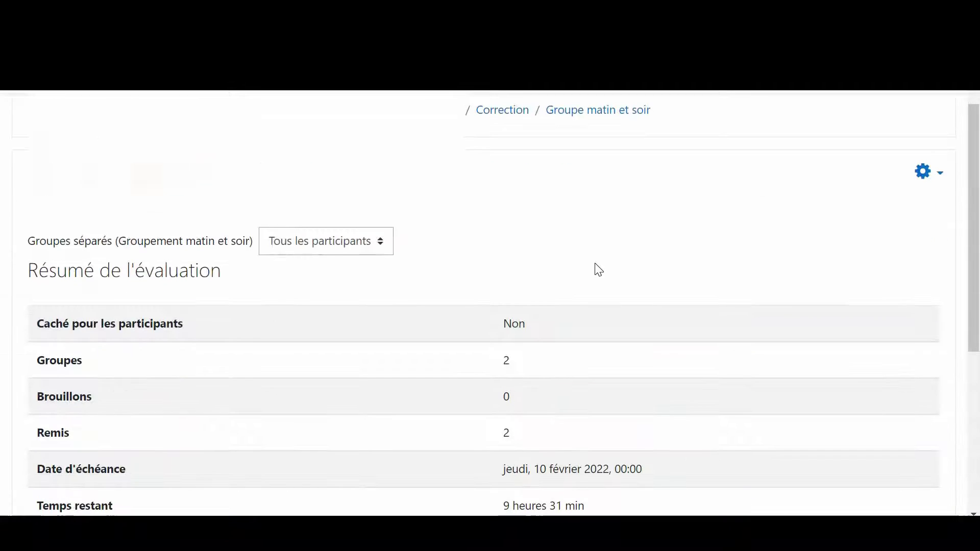
List all submitted work and find the grading action Télécharger tous les travaux remis
scroll(457, 295, down, 2)
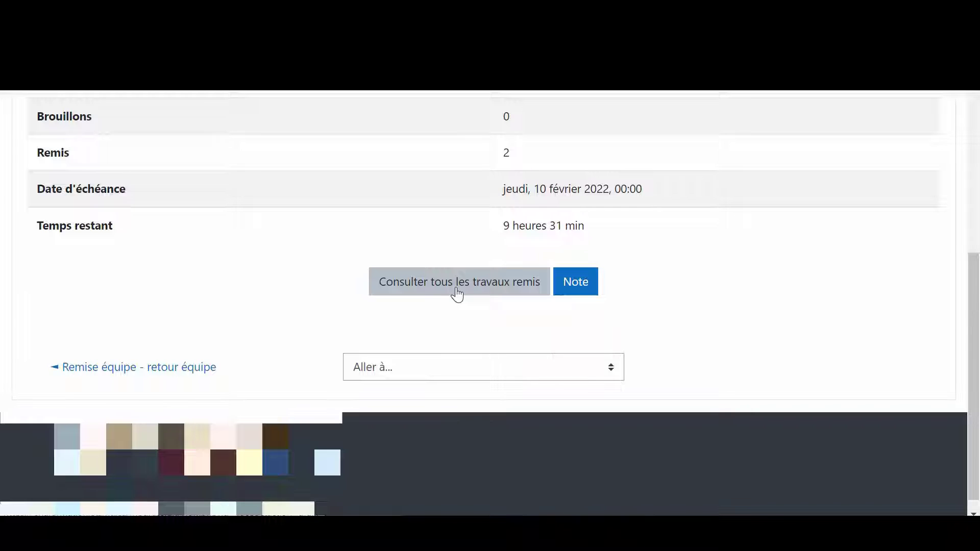
click(457, 282)
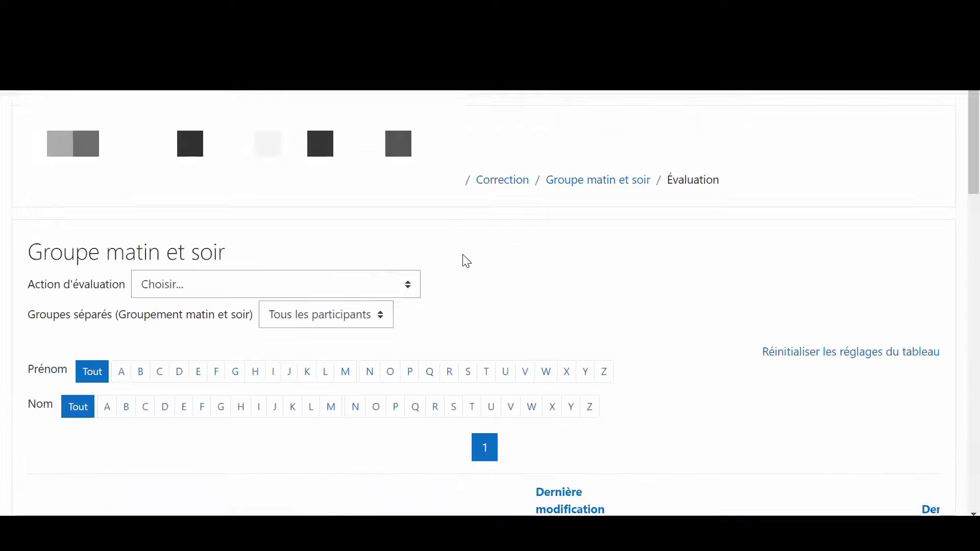
click(322, 225)
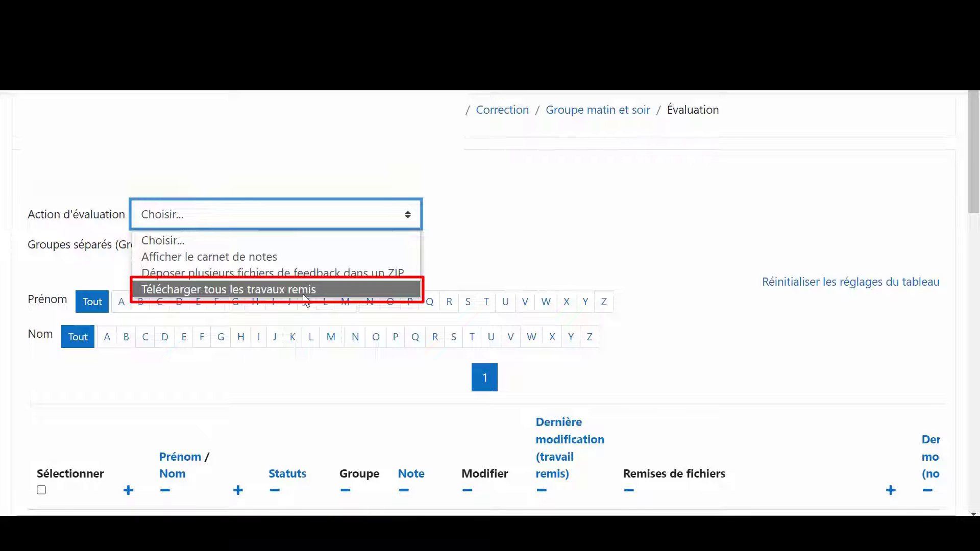
click(521, 339)
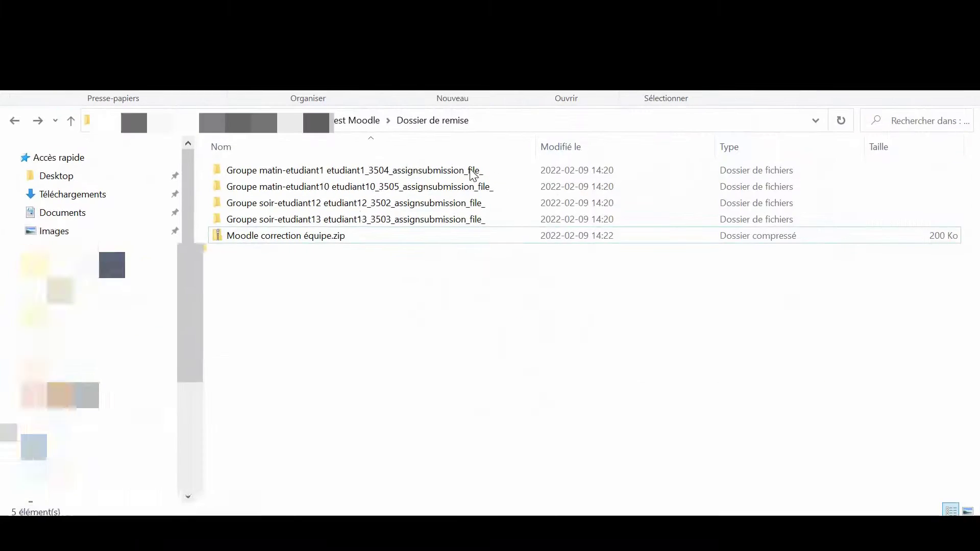
In File Explorer, examine the contents of the etudiant1 and etudiant10 submission folders inside Dossier de remise
click(278, 170)
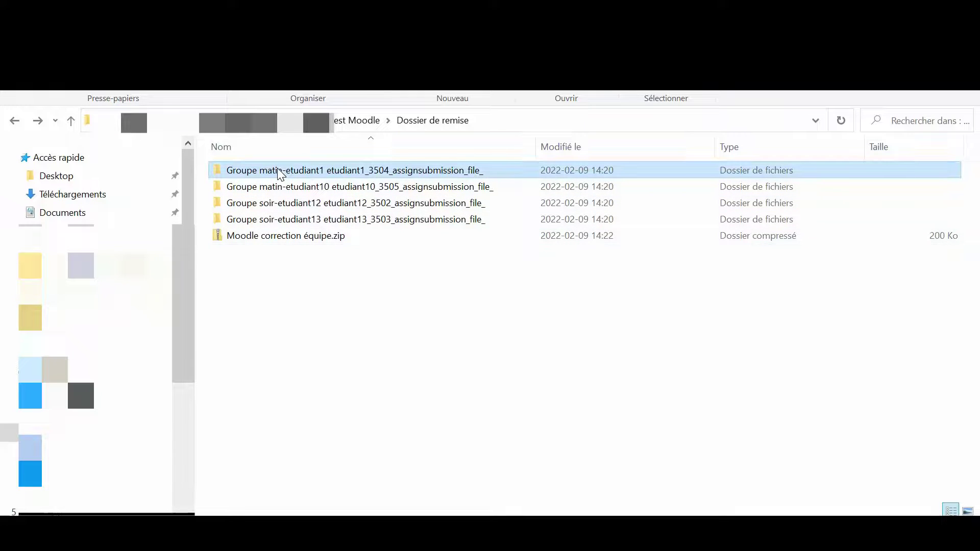
double_click(279, 170)
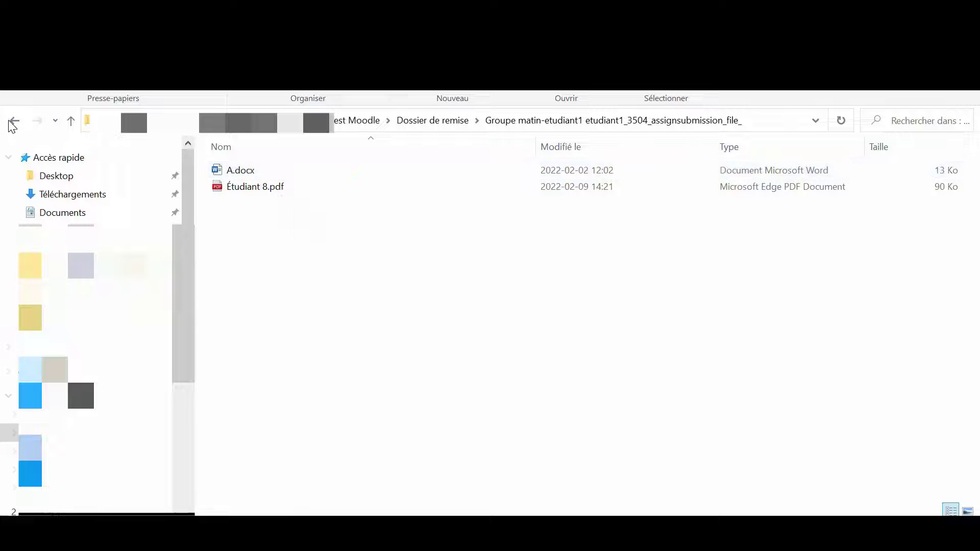
double_click(247, 188)
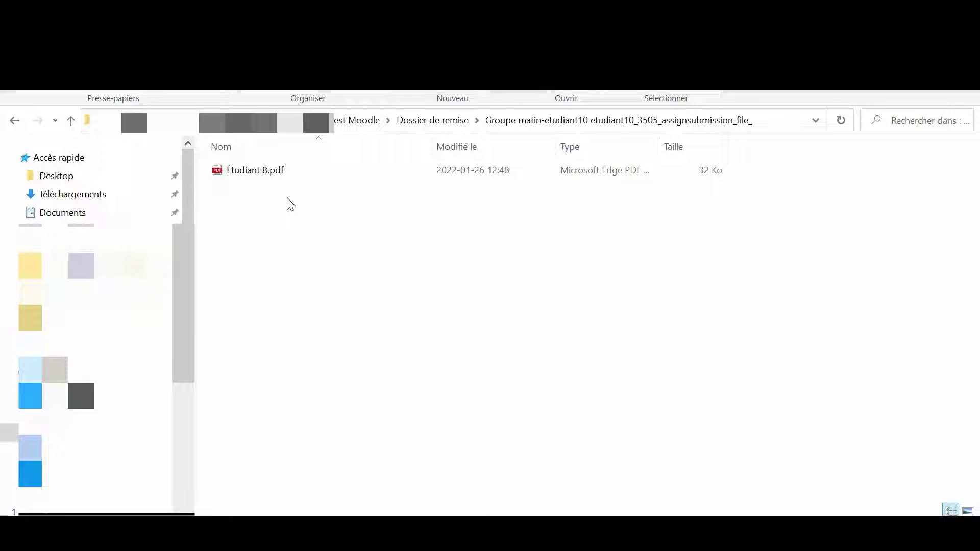
click(13, 121)
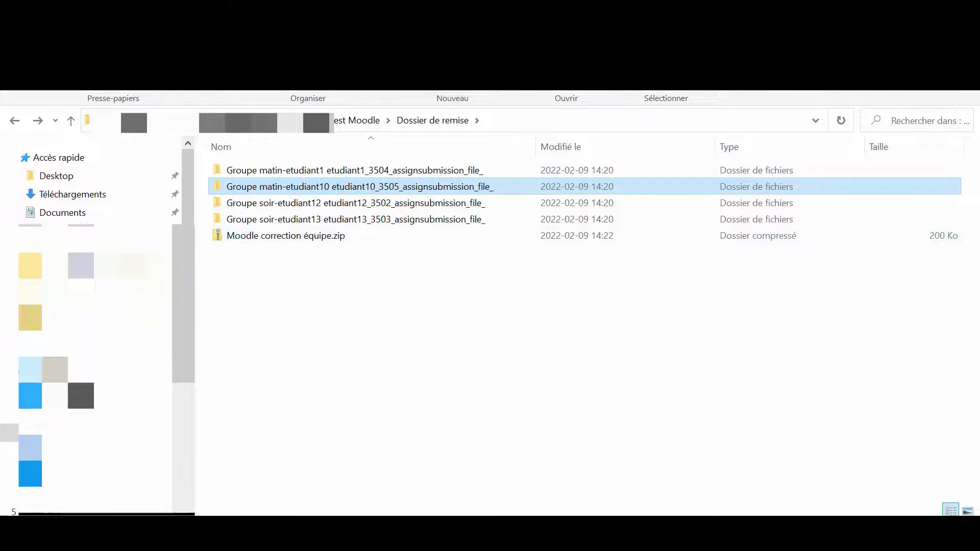
Return to the Moodle grading page and choose the action Déposer plusieurs fichiers de feedback dans un ZIP
drag(128, 8, 740, 115)
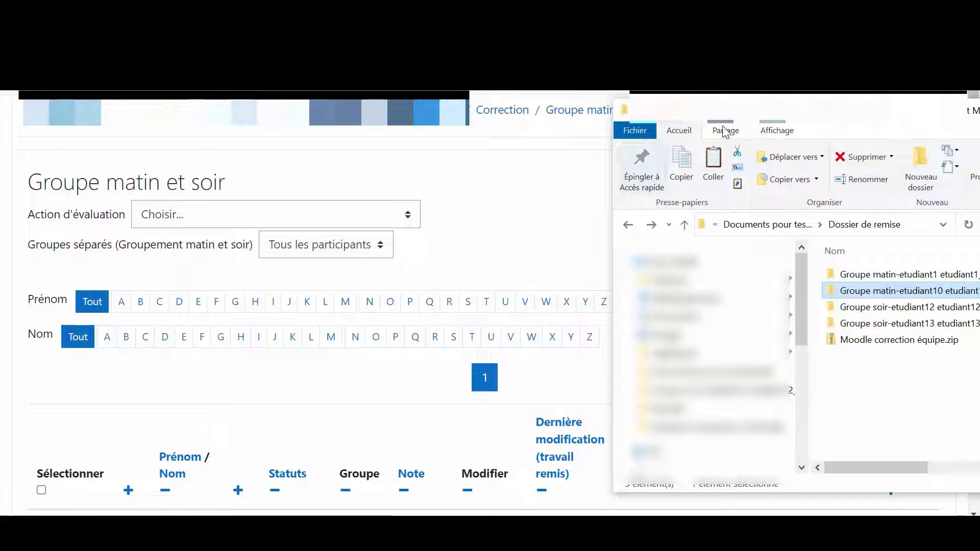
click(261, 218)
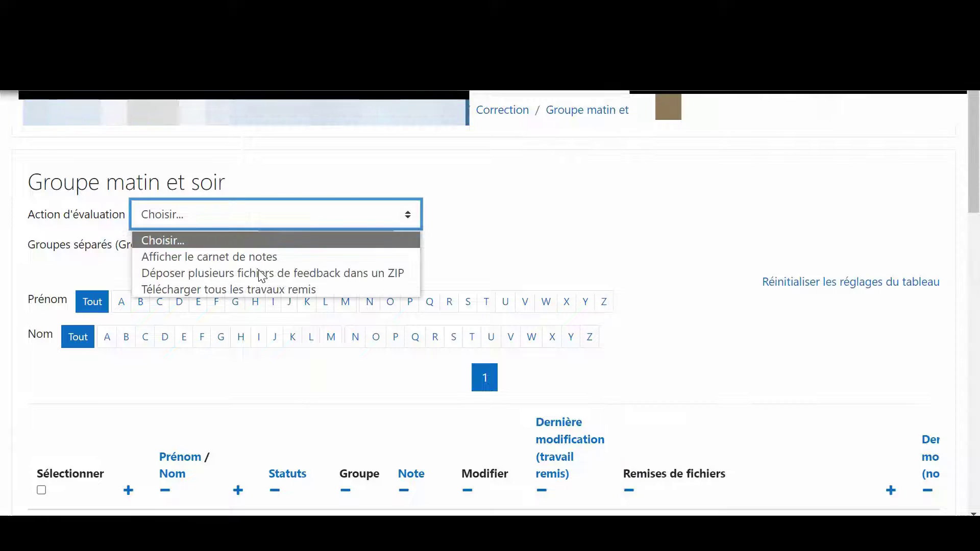
click(227, 279)
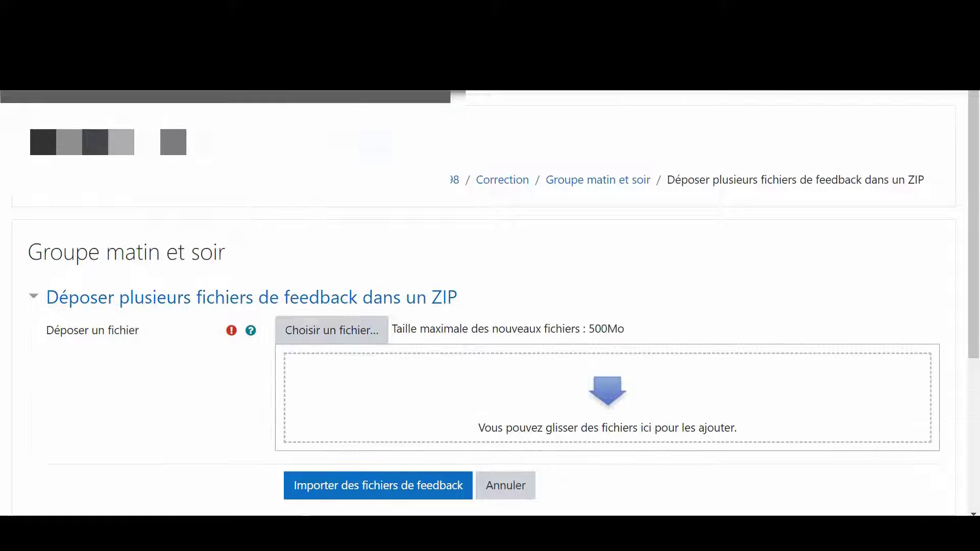
Add Moodle correction équipe.zip from the Dossier de remise folder to the upload form and import the feedback files
key(alt+Tab)
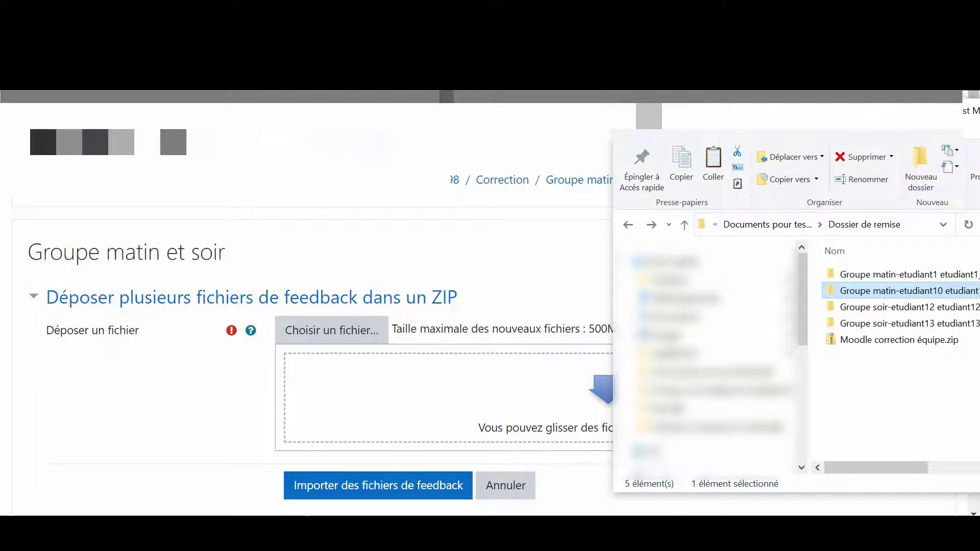
drag(816, 111, 273, 31)
drag(331, 264, 664, 423)
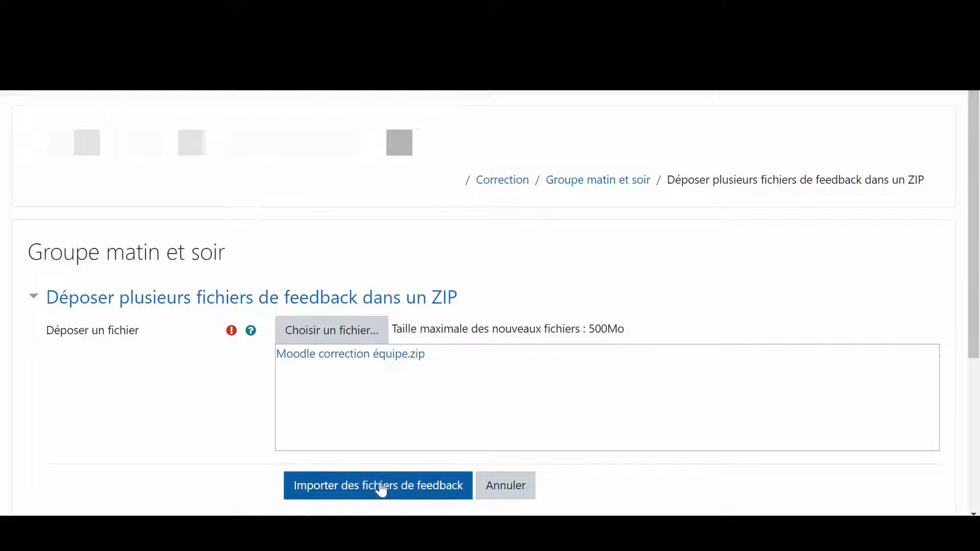
click(381, 489)
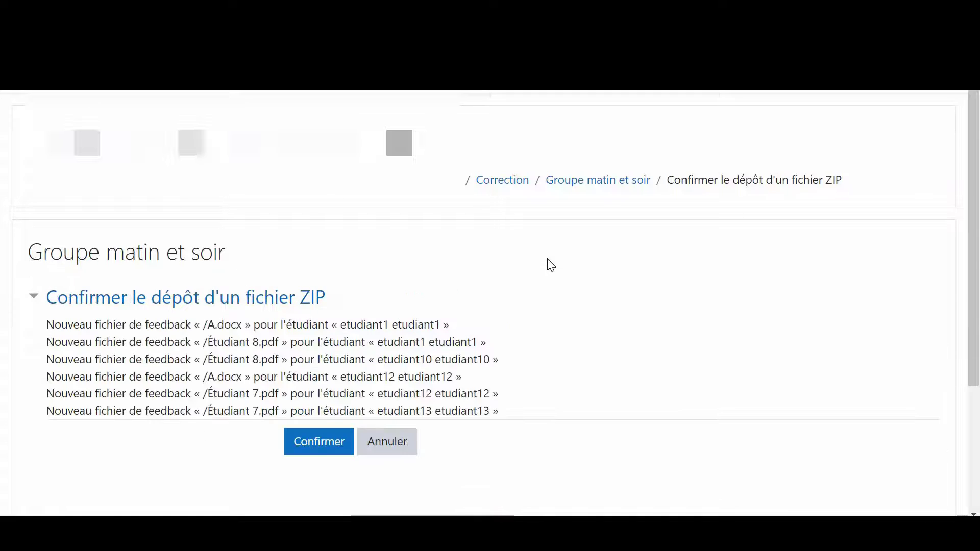
Confirm the ZIP feedback upload for the listed students and continue to the submissions table
scroll(339, 266, down, 1)
scroll(340, 266, down, 3)
click(301, 262)
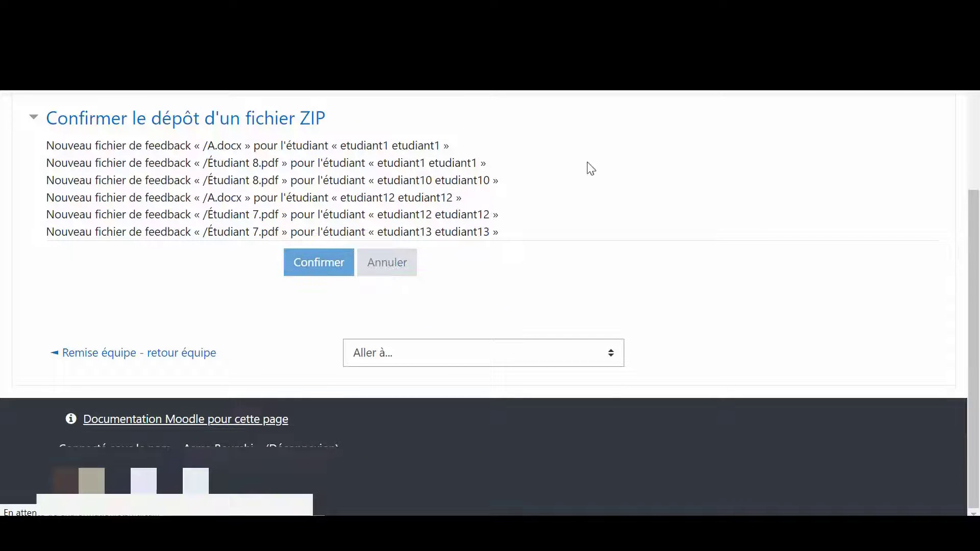
click(485, 337)
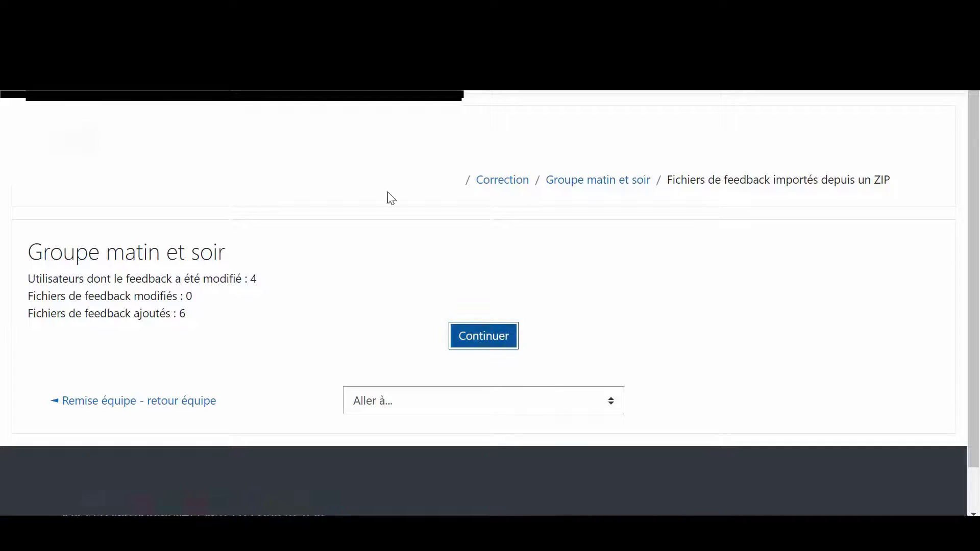
Examine the Fichiers de feedback column for every student in the submissions table
scroll(697, 238, down, 10)
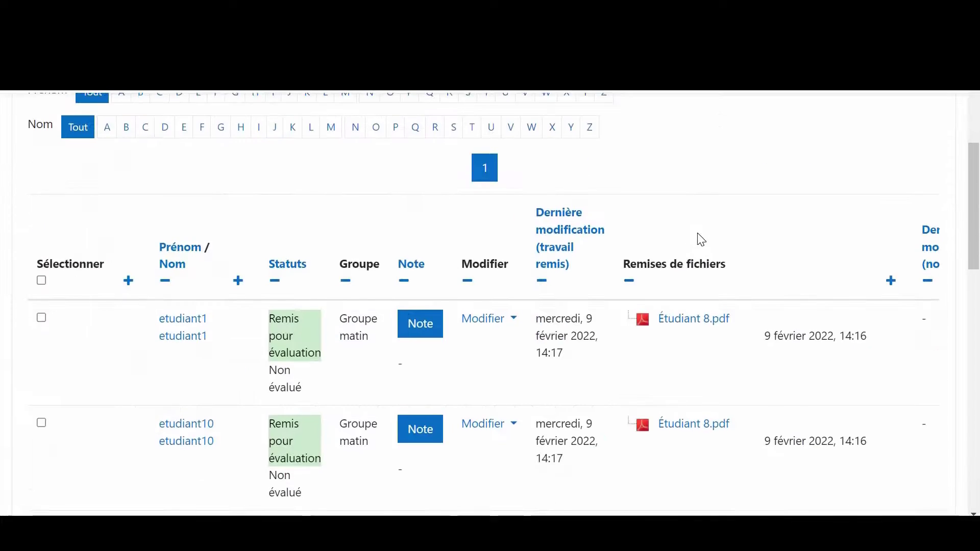
scroll(701, 240, down, 4)
drag(610, 308, 801, 335)
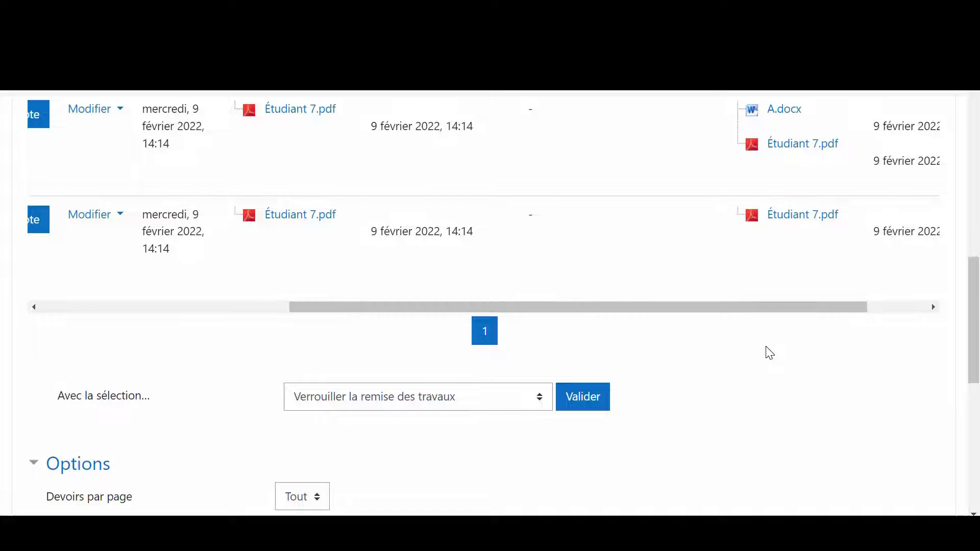
scroll(768, 352, down, 3)
scroll(766, 353, up, 3)
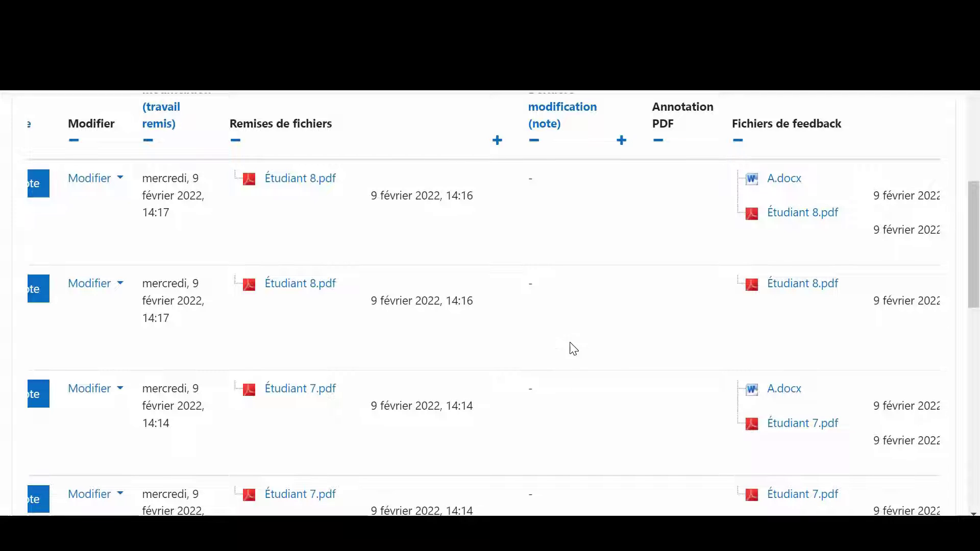
Grade the first Groupe matin submission 20 out of 100, save it and show the next student
click(43, 191)
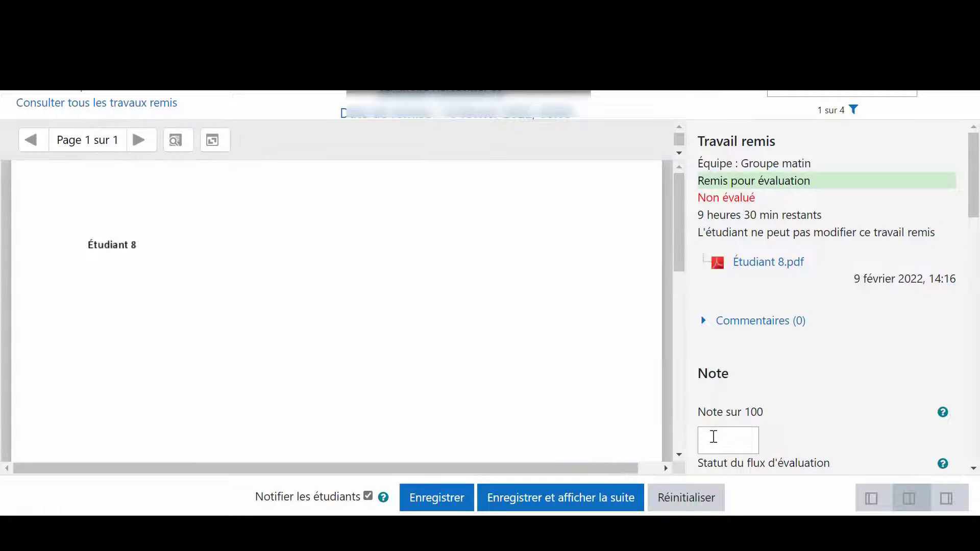
click(714, 437)
text(20)
scroll(834, 338, down, 5)
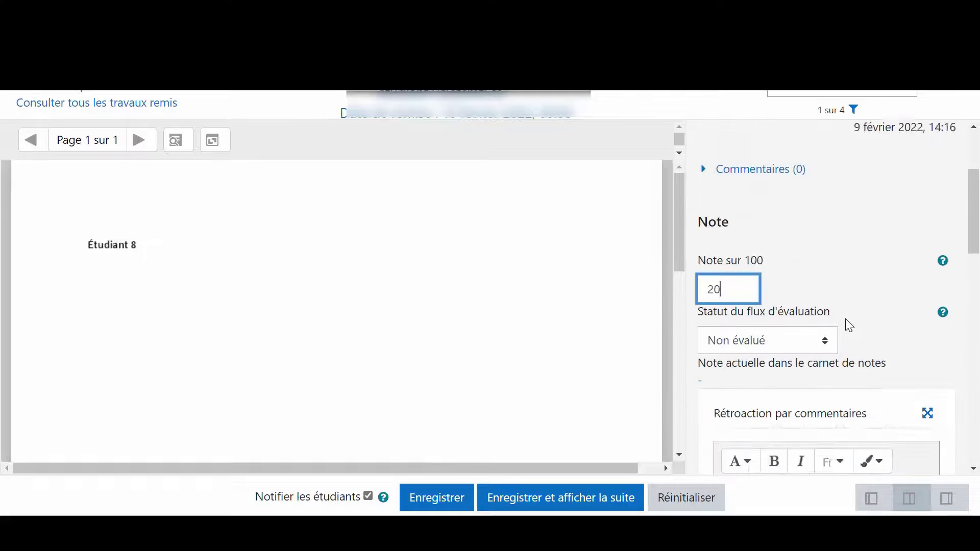
scroll(846, 319, down, 15)
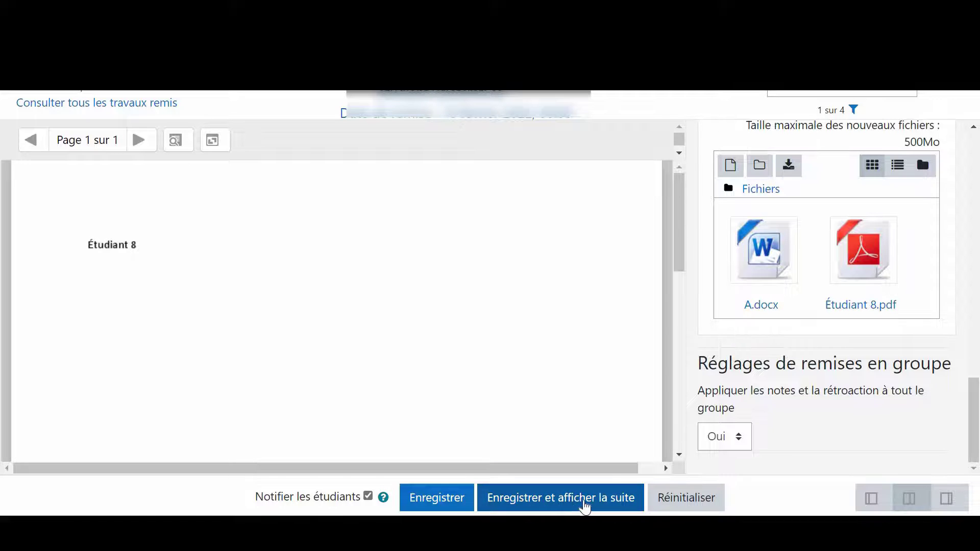
click(585, 506)
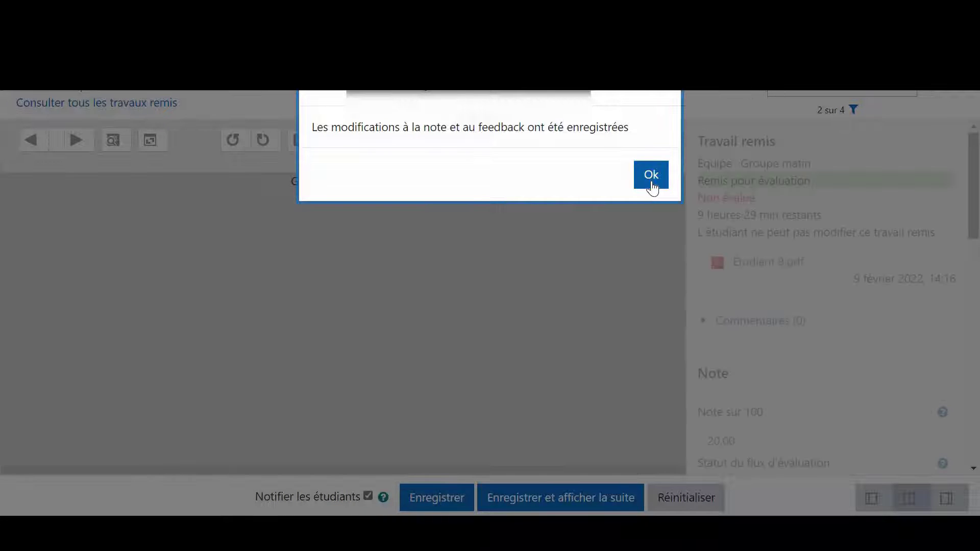
click(651, 182)
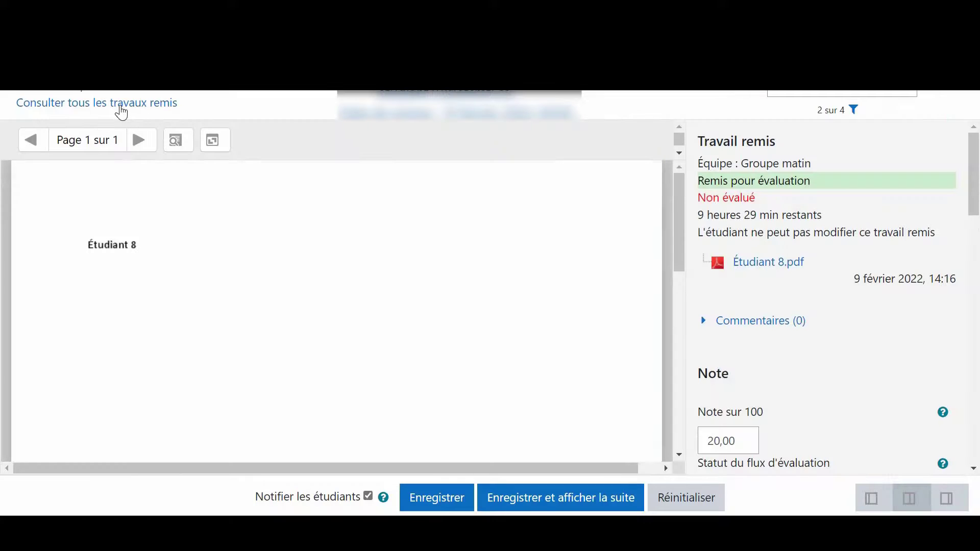
Go back to the list of all submitted work and check the grades and feedback files of both groups
click(121, 105)
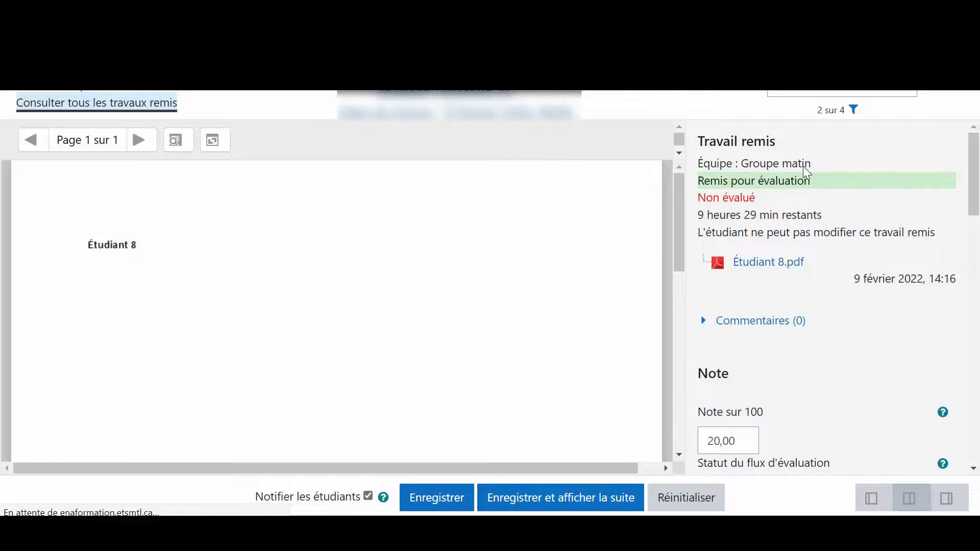
scroll(808, 194, down, 8)
scroll(715, 306, down, 3)
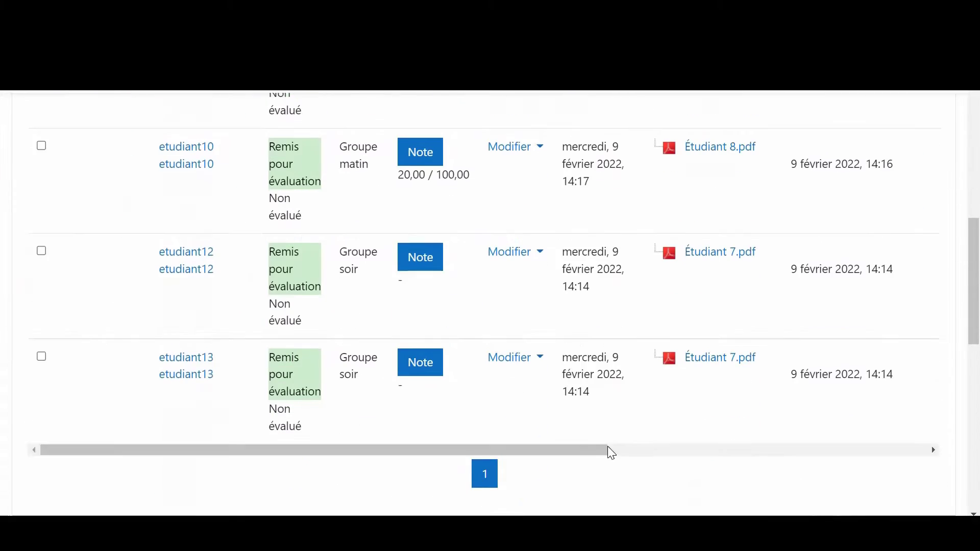
scroll(727, 453, right, 8)
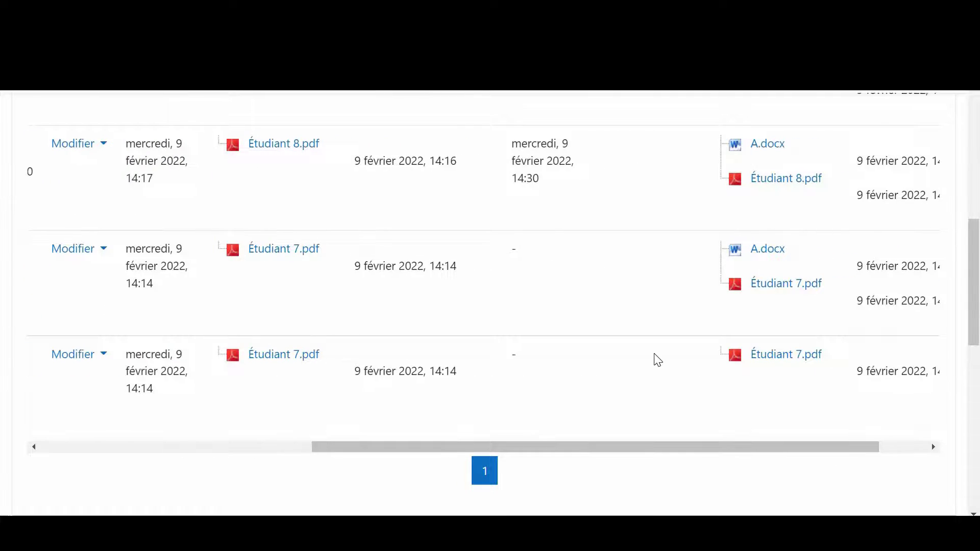
scroll(658, 360, up, 4)
scroll(658, 360, down, 1)
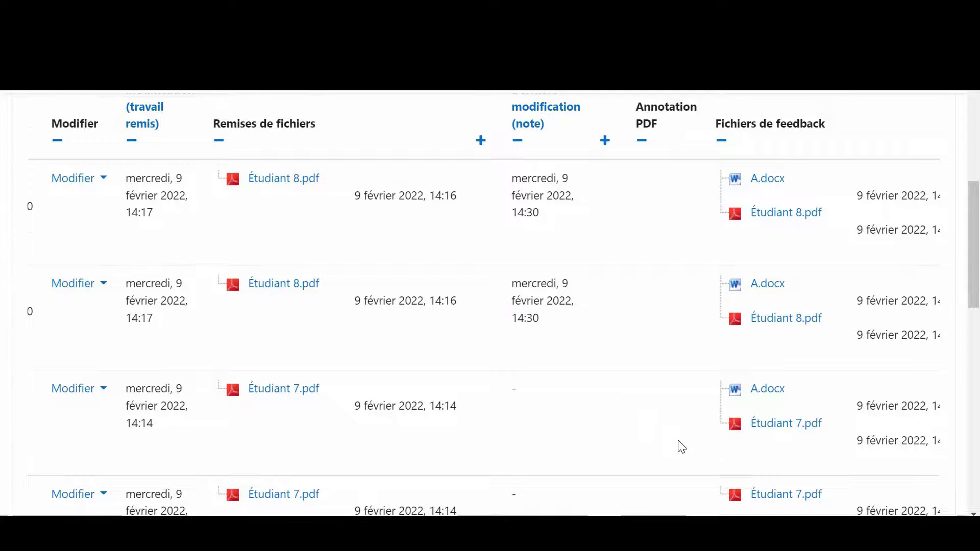
Grade the first Groupe soir submission 10 out of 100, save it and show the next student
scroll(682, 447, down, 3)
scroll(556, 449, left, 5)
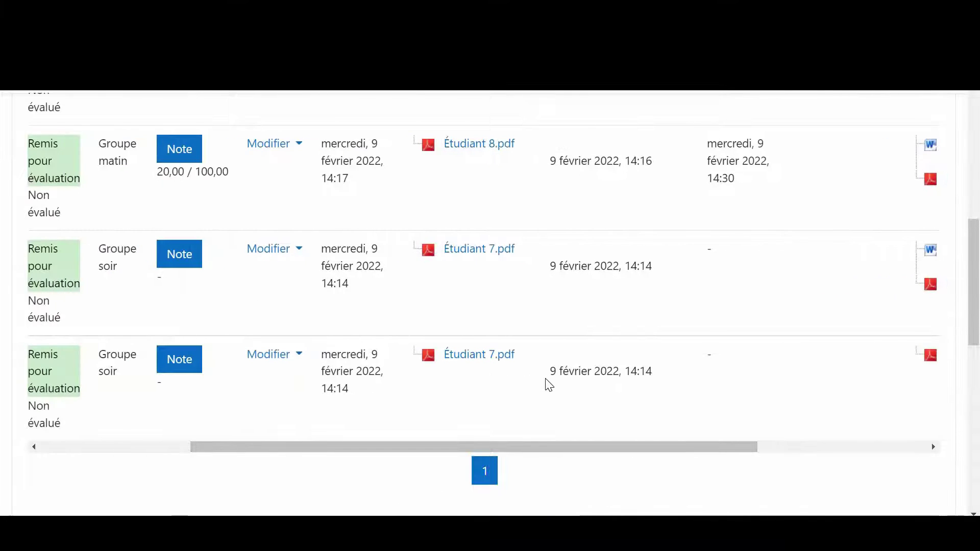
scroll(549, 386, up, 3)
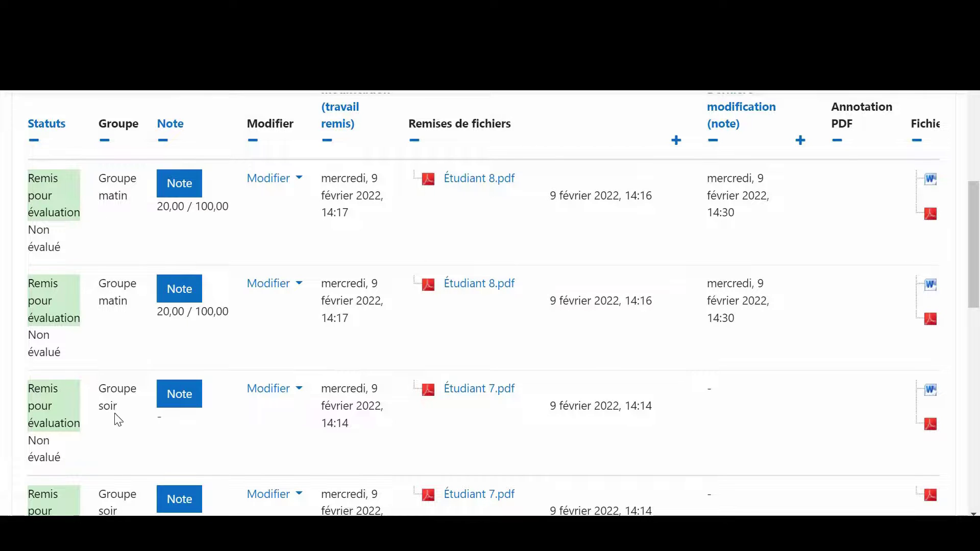
scroll(886, 390, down, 3)
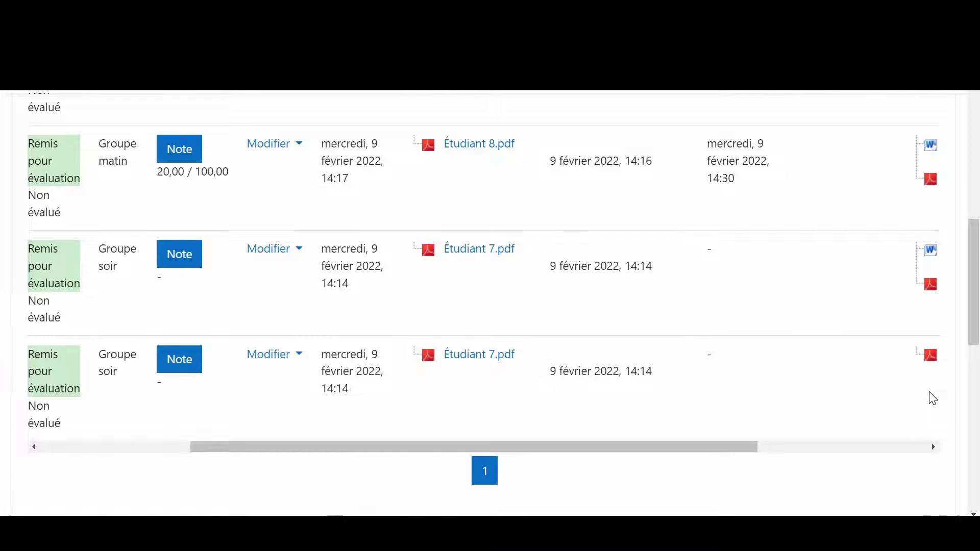
click(167, 260)
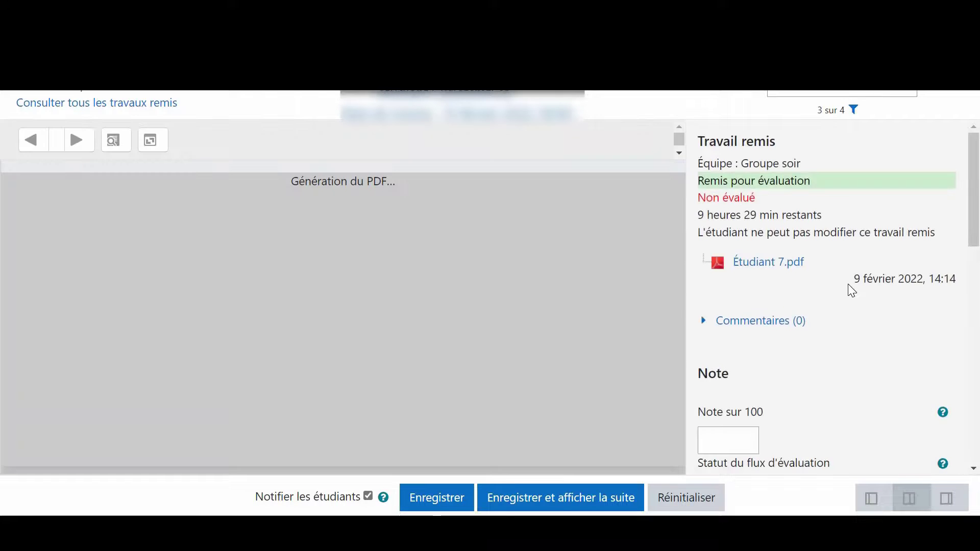
scroll(847, 284, down, 2)
click(736, 339)
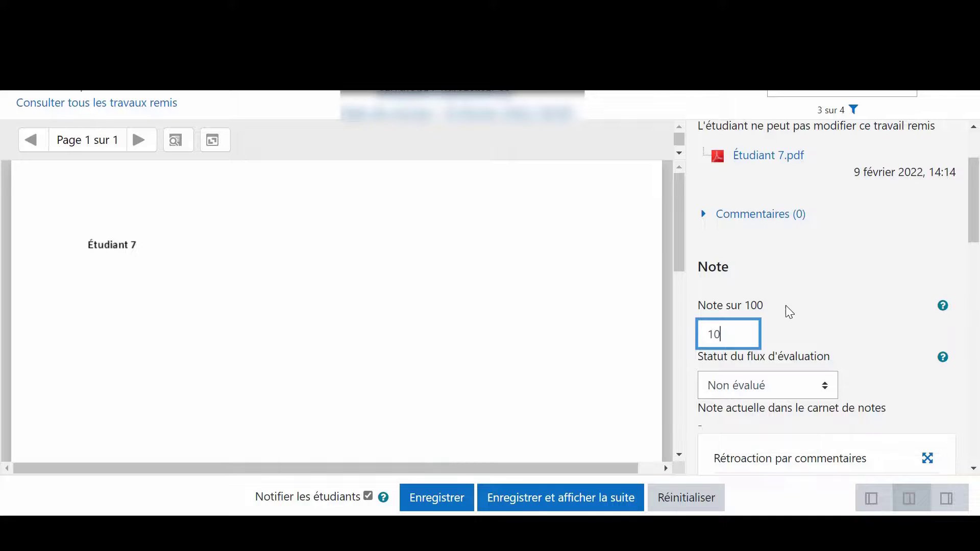
scroll(793, 298, down, 10)
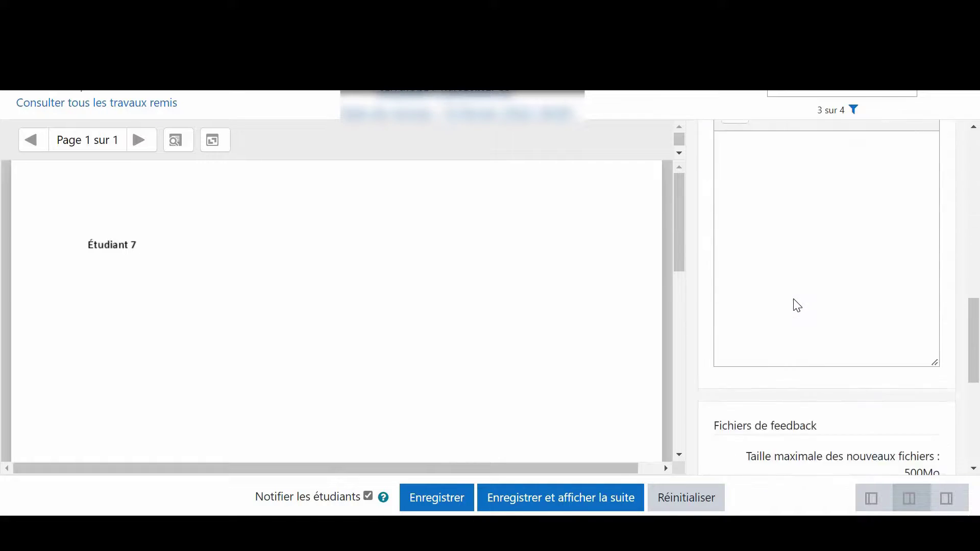
scroll(797, 305, down, 6)
click(558, 510)
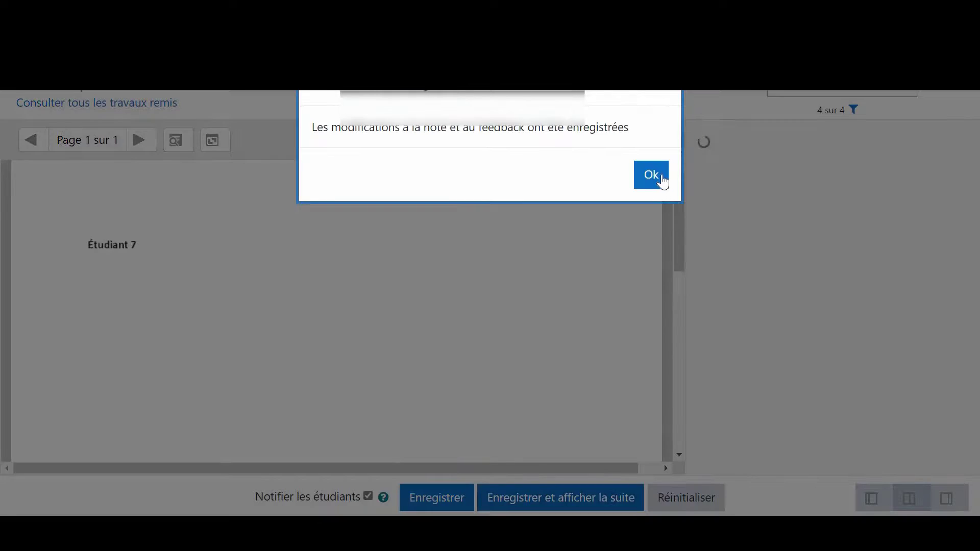
key(Return)
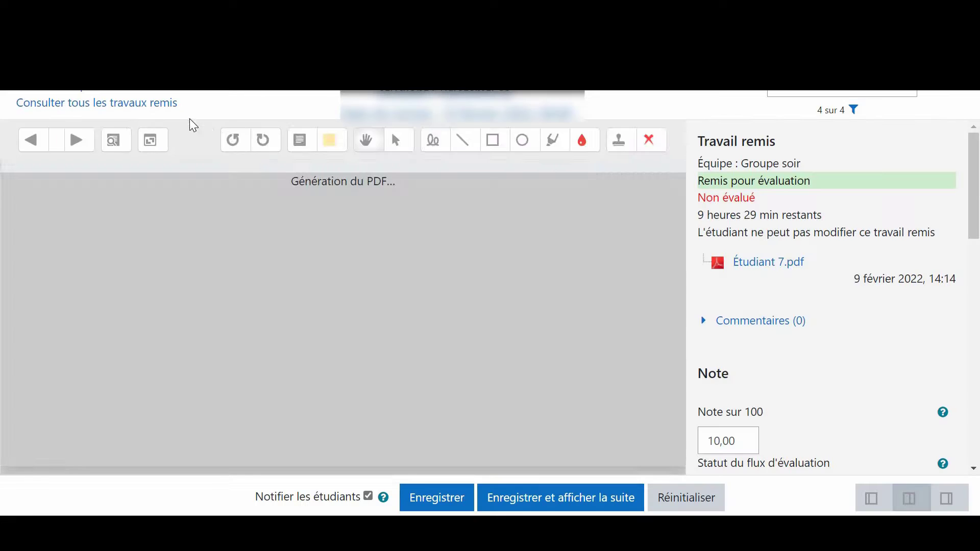
Return to the list of all submitted work and compare the grades and feedback files across Groupe matin and Groupe soir
click(135, 105)
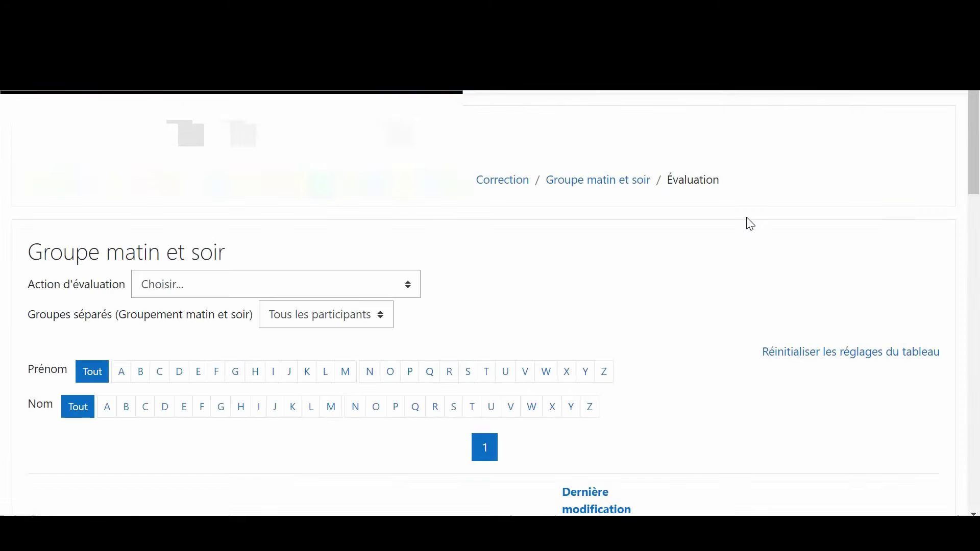
scroll(748, 221, down, 15)
scroll(531, 377, right, 10)
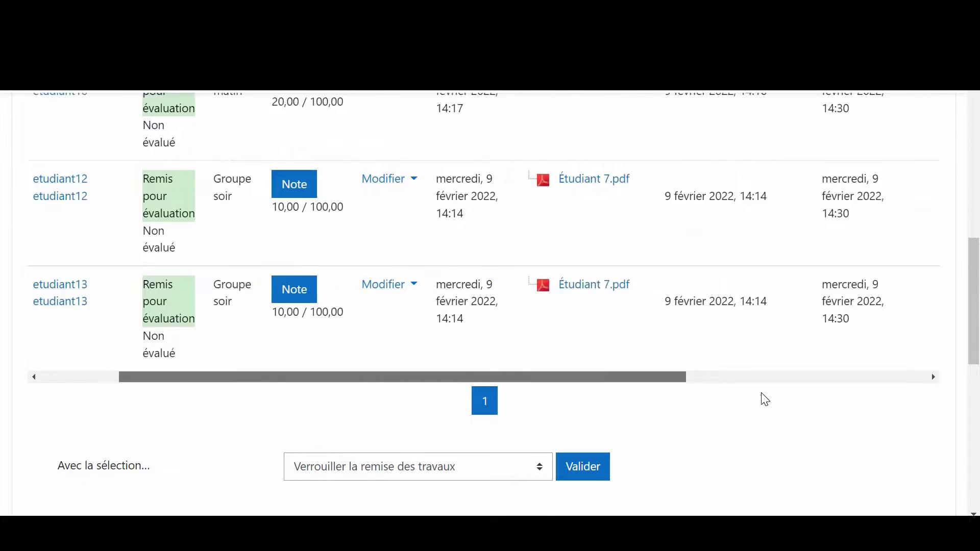
scroll(611, 325, up, 4)
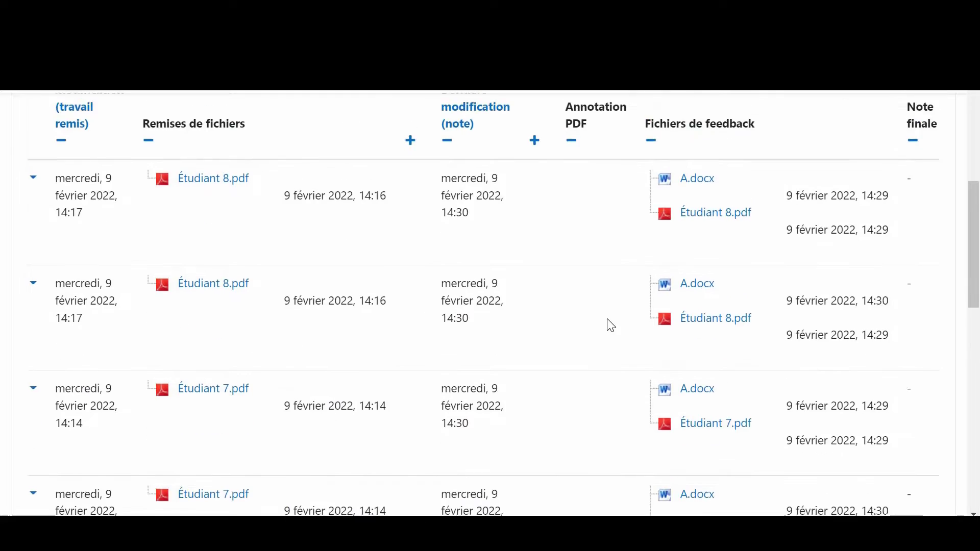
scroll(611, 324, down, 4)
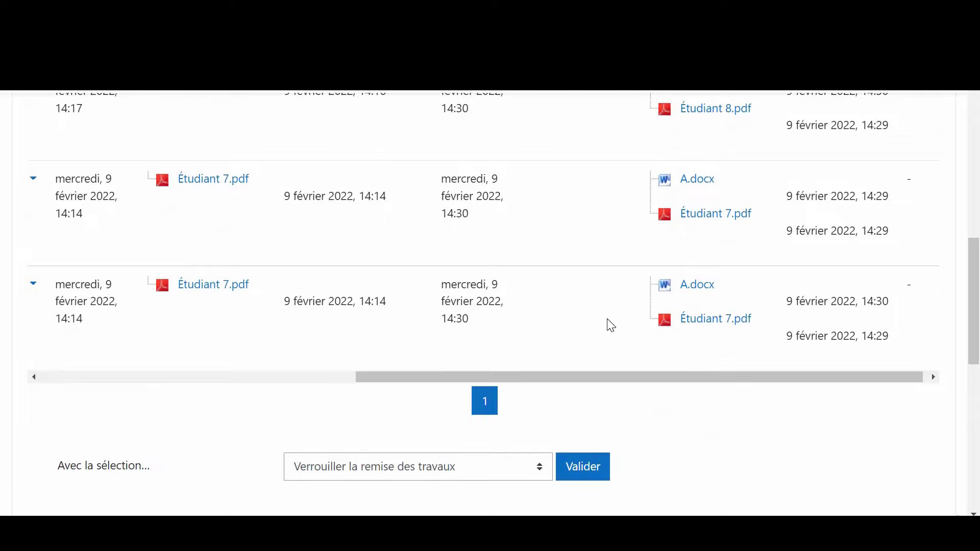
scroll(611, 325, up, 8)
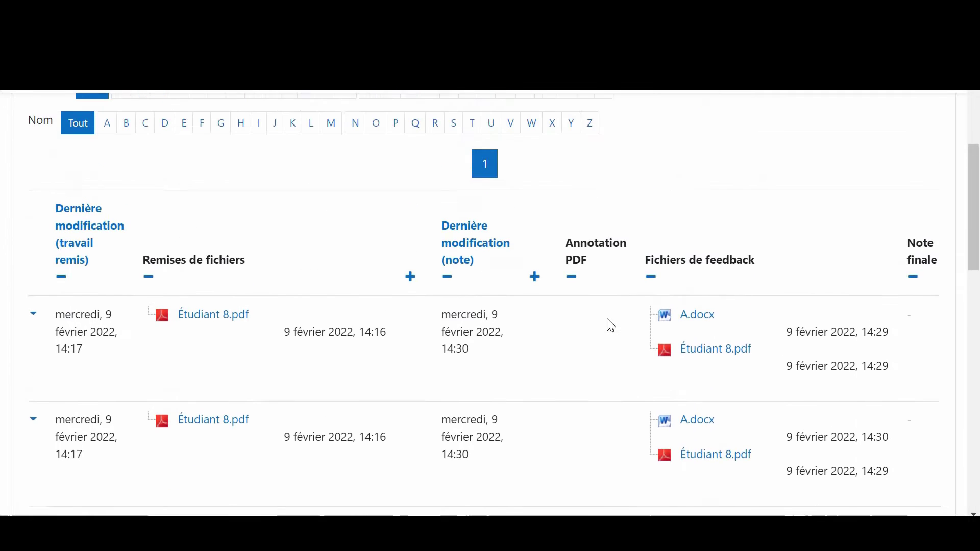